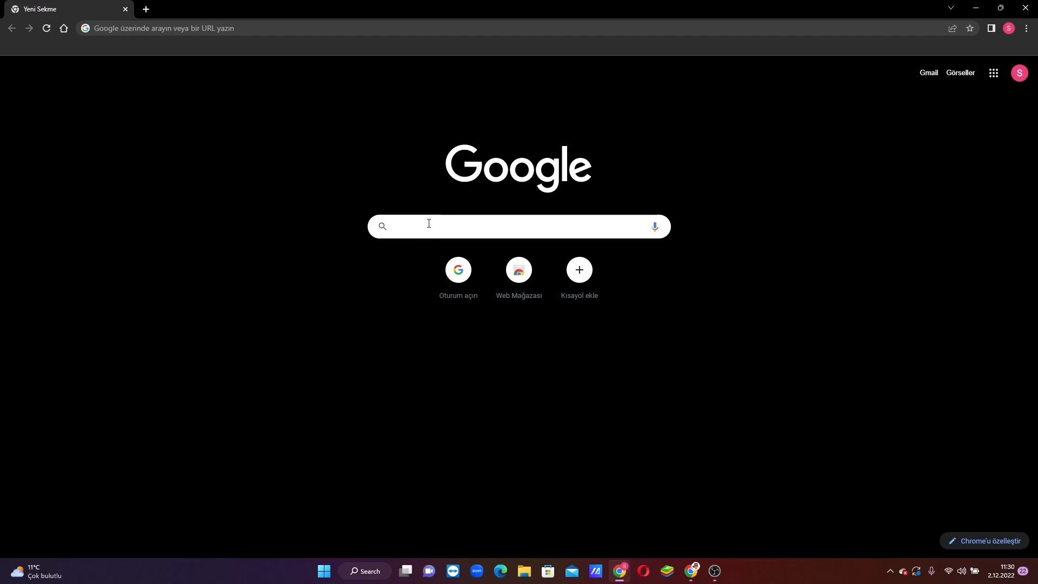
# - Search Google for 'mysql download' and open the MySQL Downloads result
pyautogui.write('mysq')
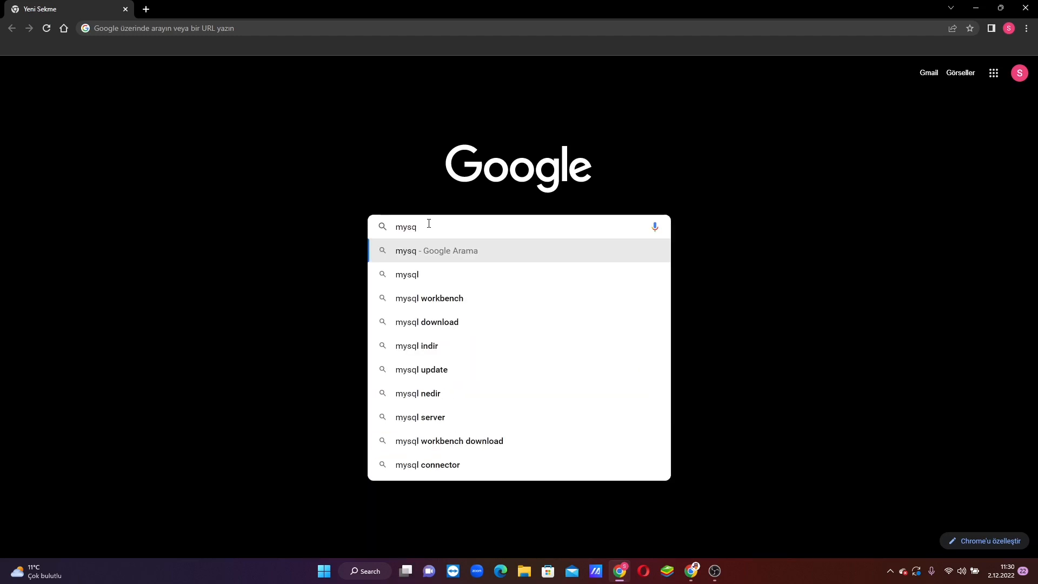
pyautogui.press('Down')
pyautogui.press('Down')
pyautogui.press('Down')
pyautogui.press('Down')
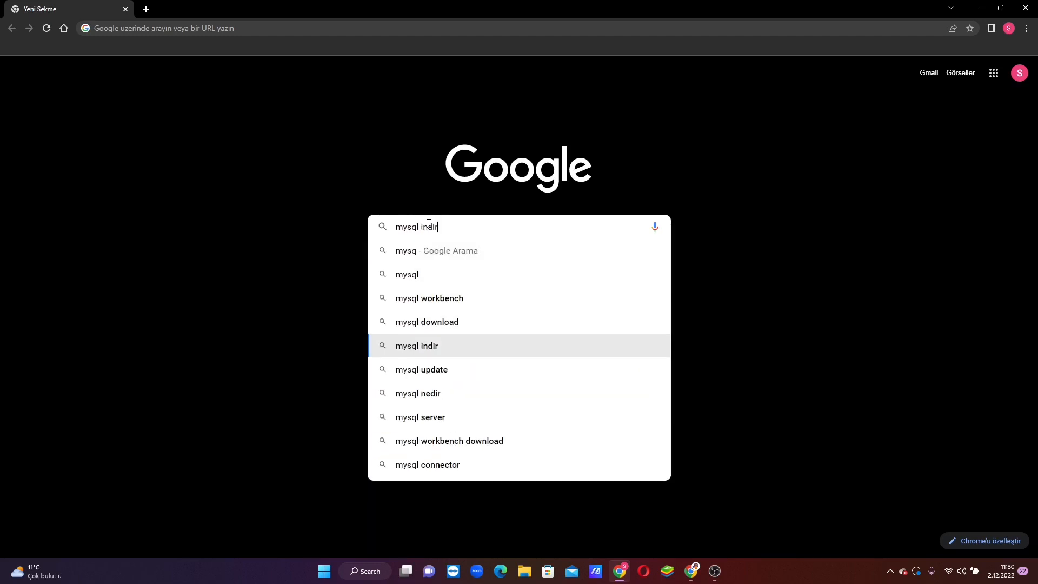
pyautogui.press('Up')
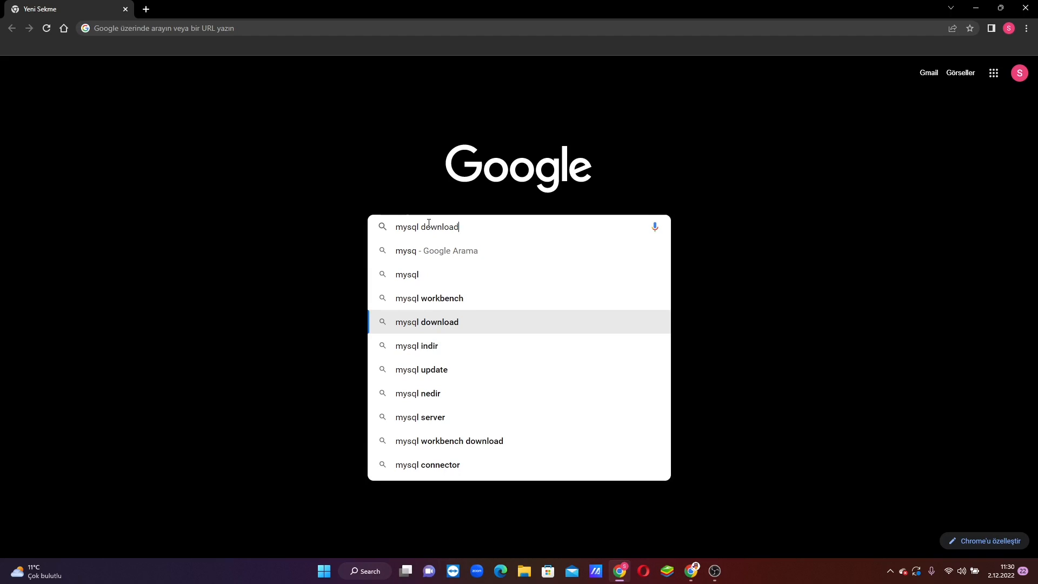
pyautogui.press('Return')
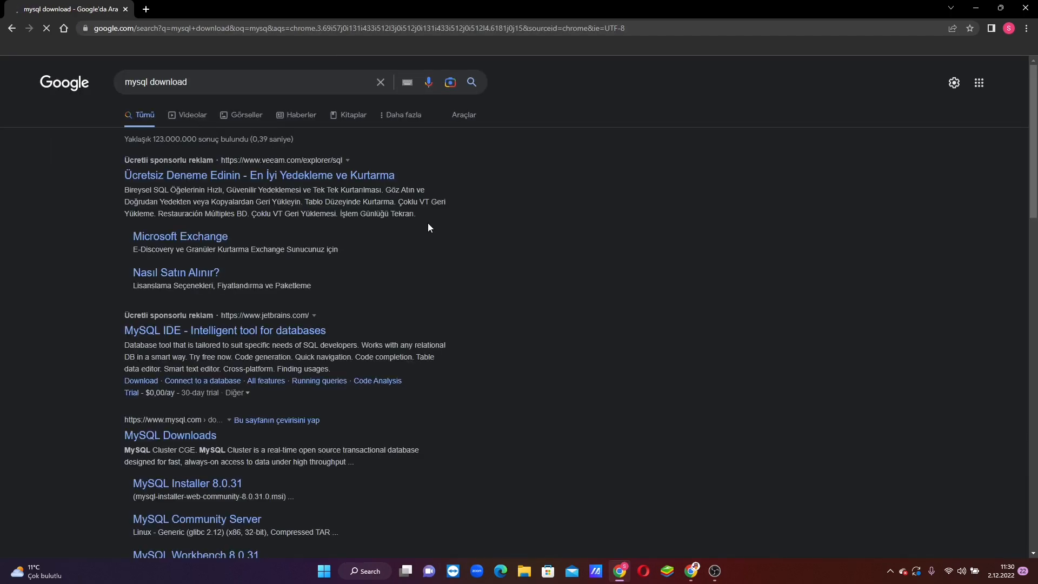
pyautogui.scroll(-1, 214, 319)
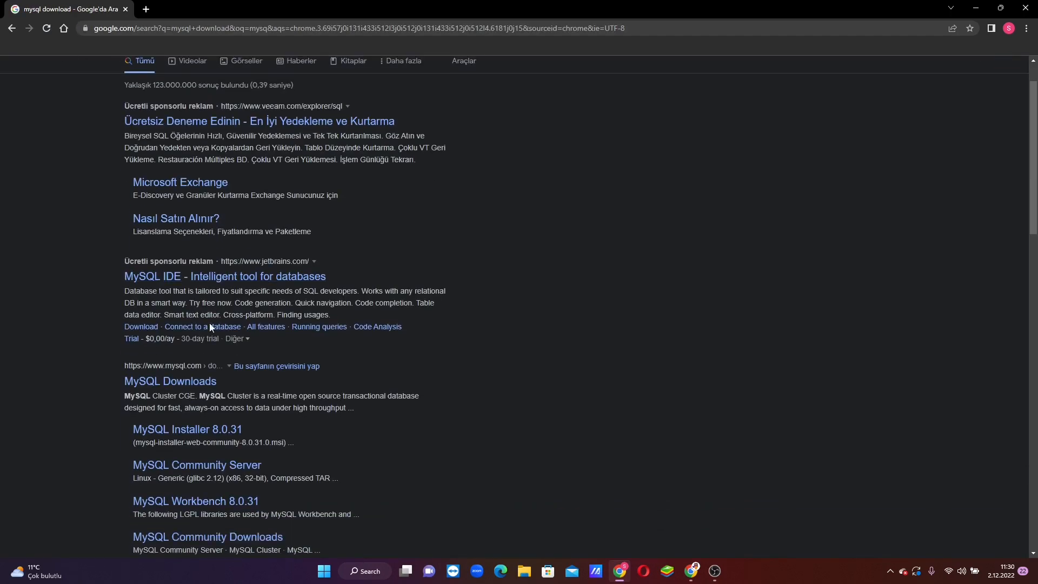
pyautogui.click(146, 382)
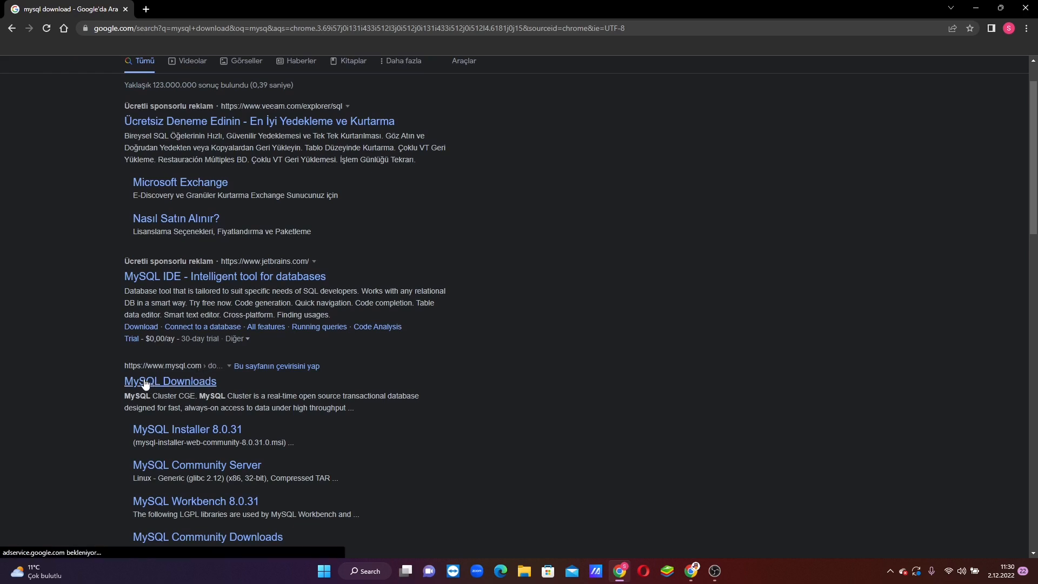
# - Go from MySQL Community (GPL) Downloads to the MySQL Installer for Windows page, with Microsoft Windows selected
pyautogui.click(165, 387)
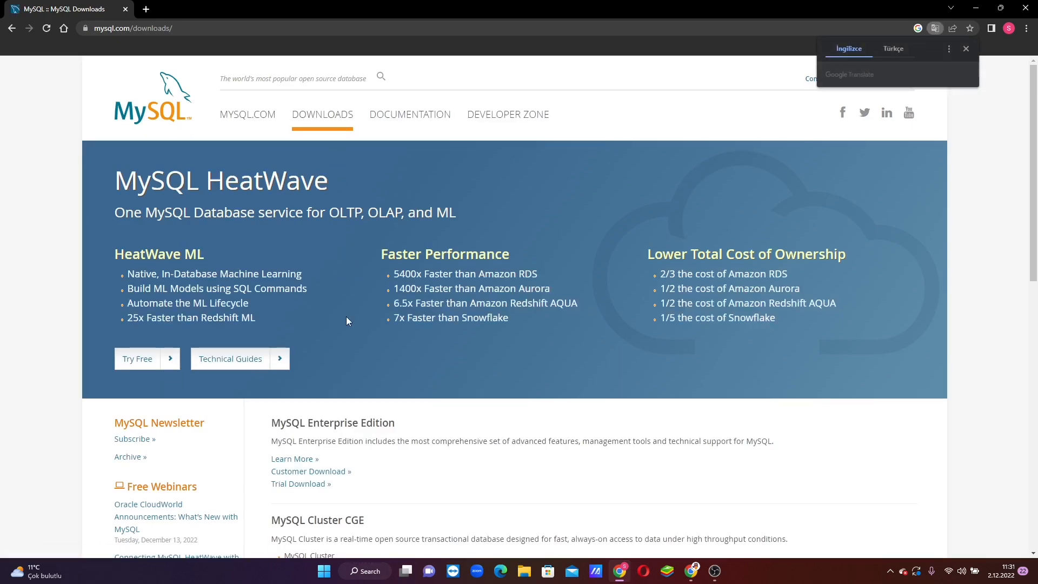
pyautogui.scroll(-5, 347, 321)
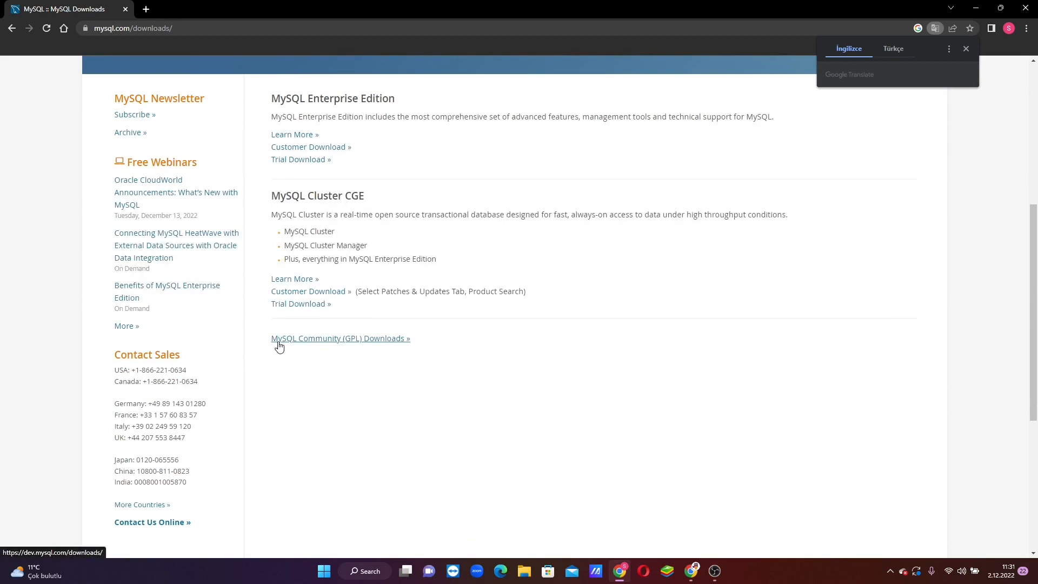
pyautogui.click(326, 339)
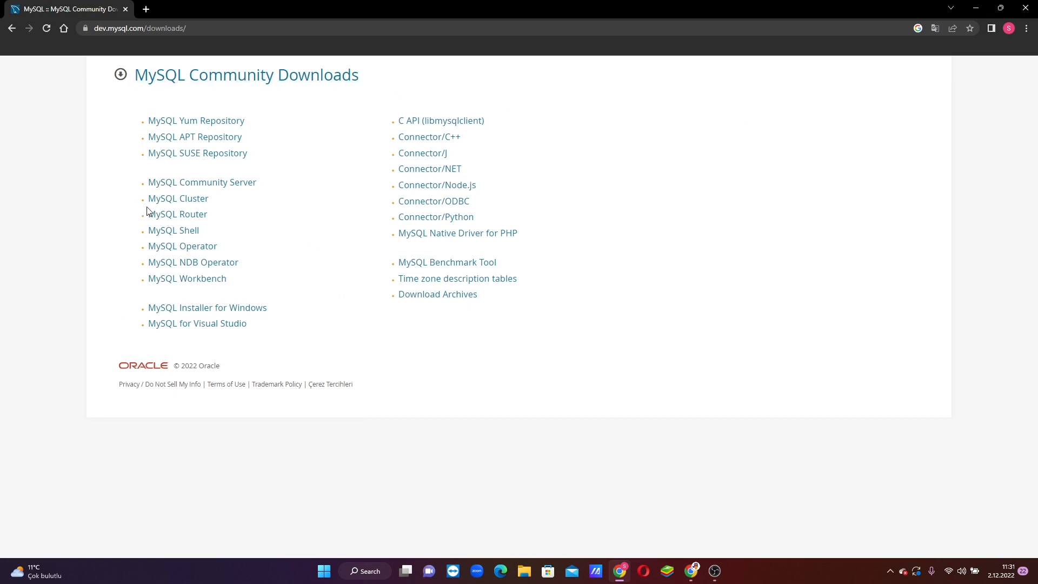
pyautogui.click(205, 315)
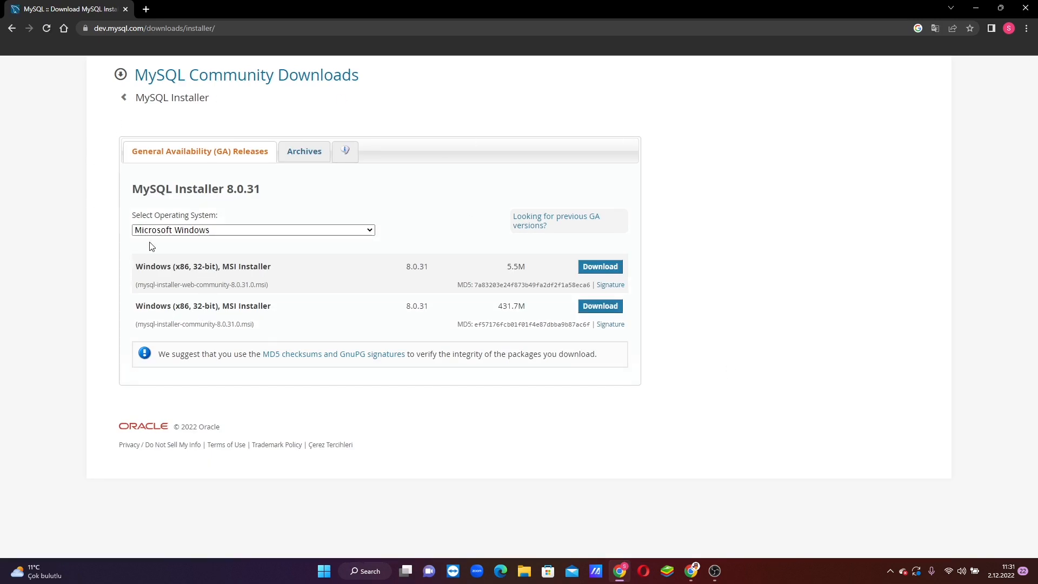
pyautogui.click(157, 230)
pyautogui.click(173, 251)
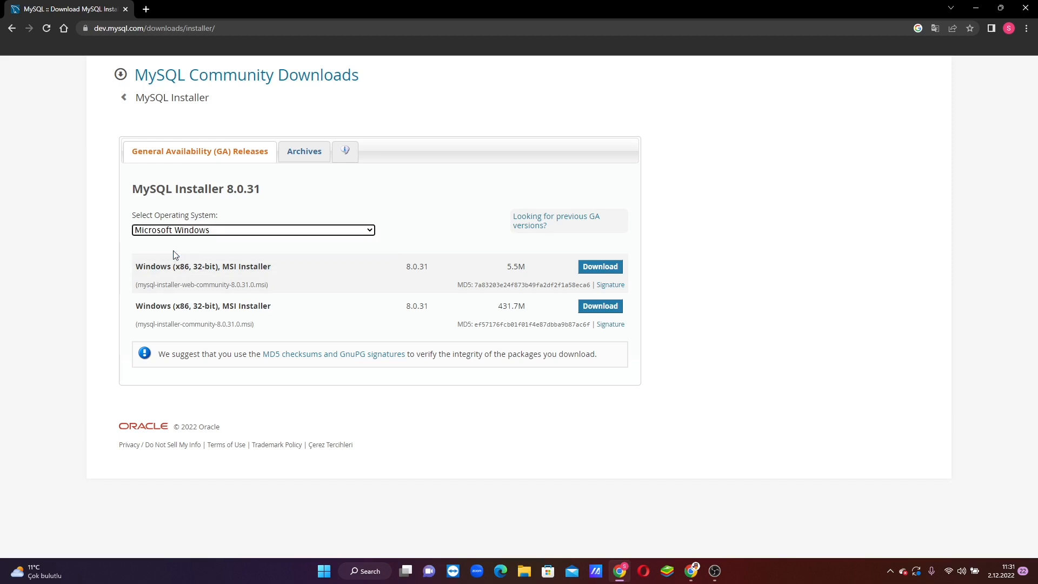
# - Download the 5.5M web installer without logging in, then run the downloaded .msi file
pyautogui.click(604, 268)
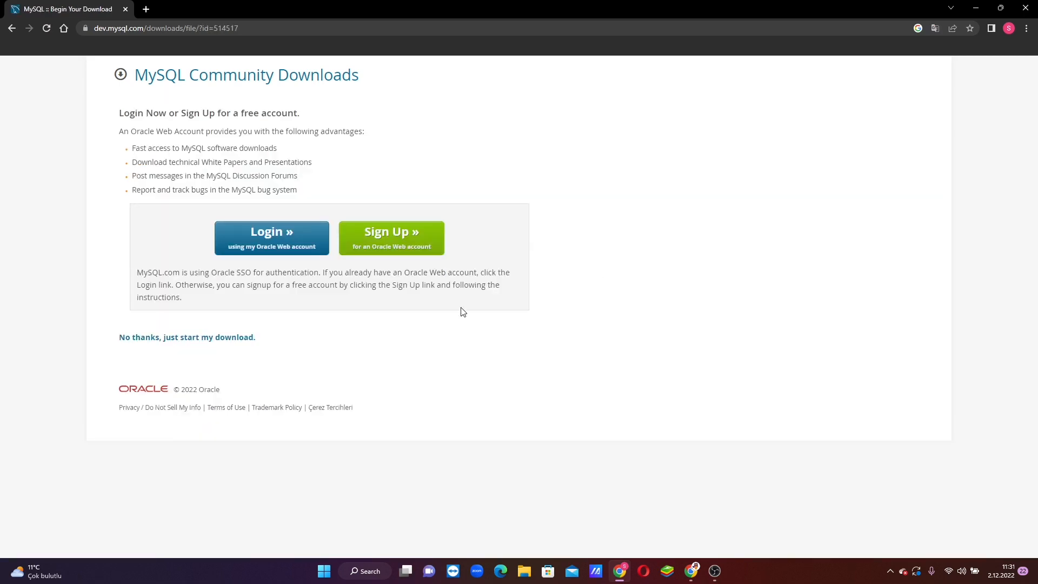
pyautogui.click(191, 338)
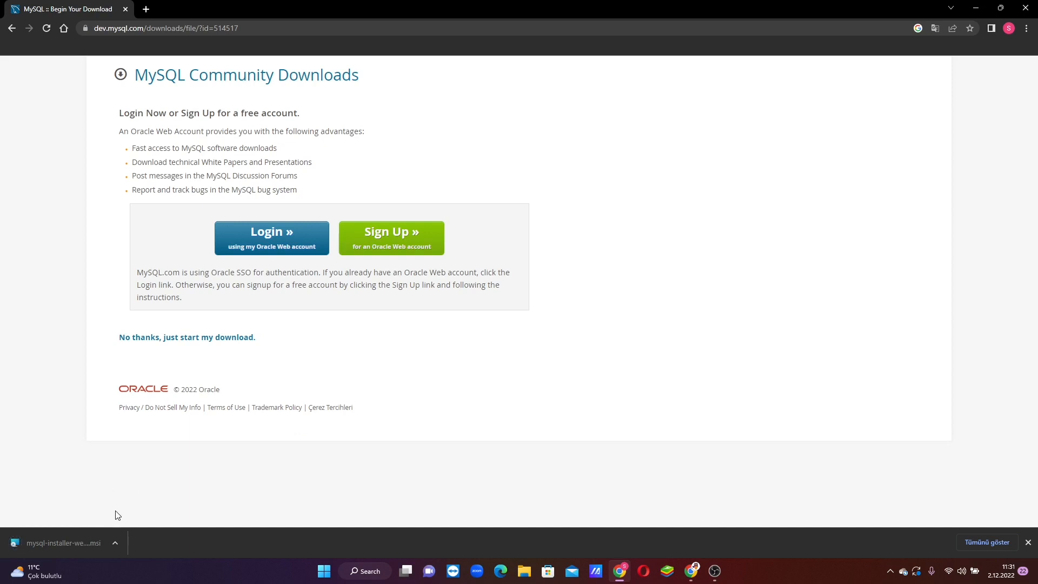
pyautogui.click(62, 542)
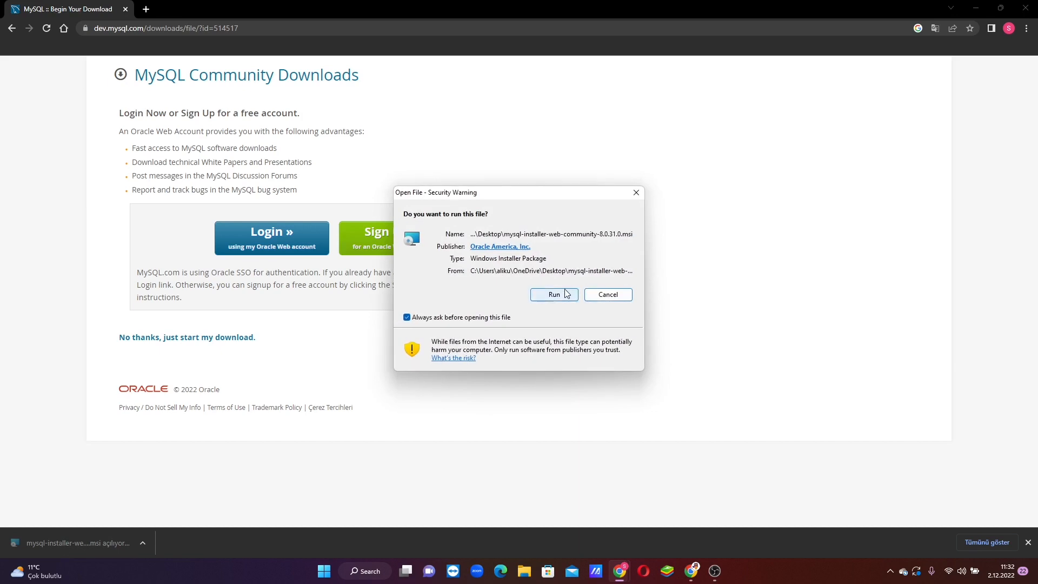
pyautogui.click(557, 296)
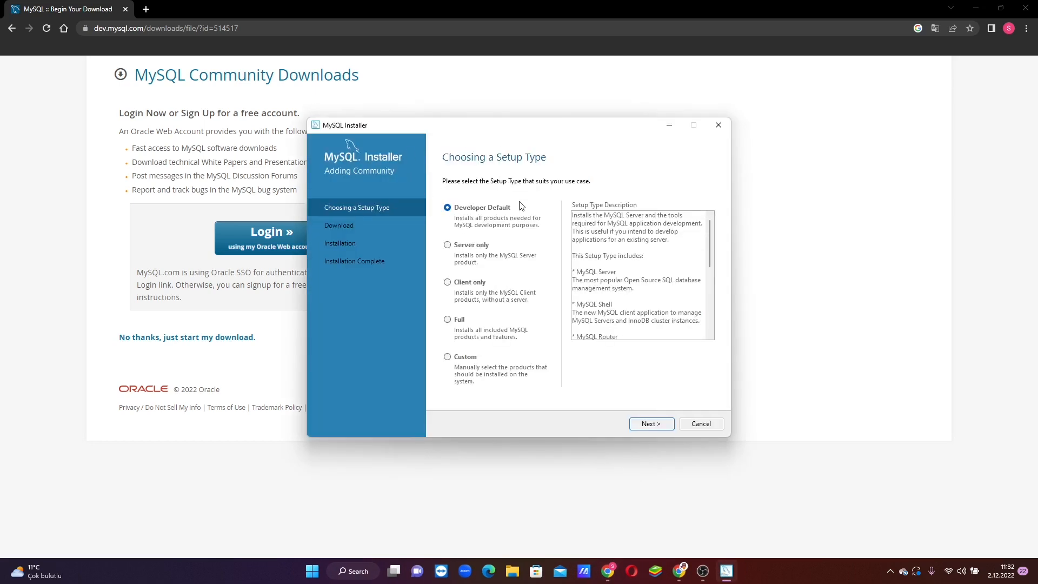
# - Keep the Developer Default setup type and accept the path-conflict and missing-requirement warnings
pyautogui.click(652, 424)
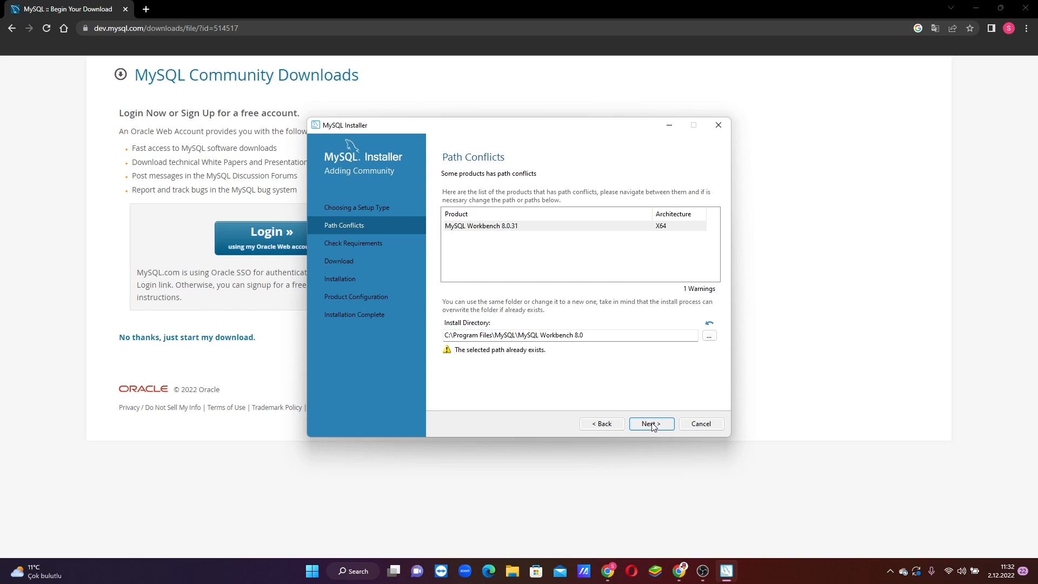
pyautogui.click(651, 425)
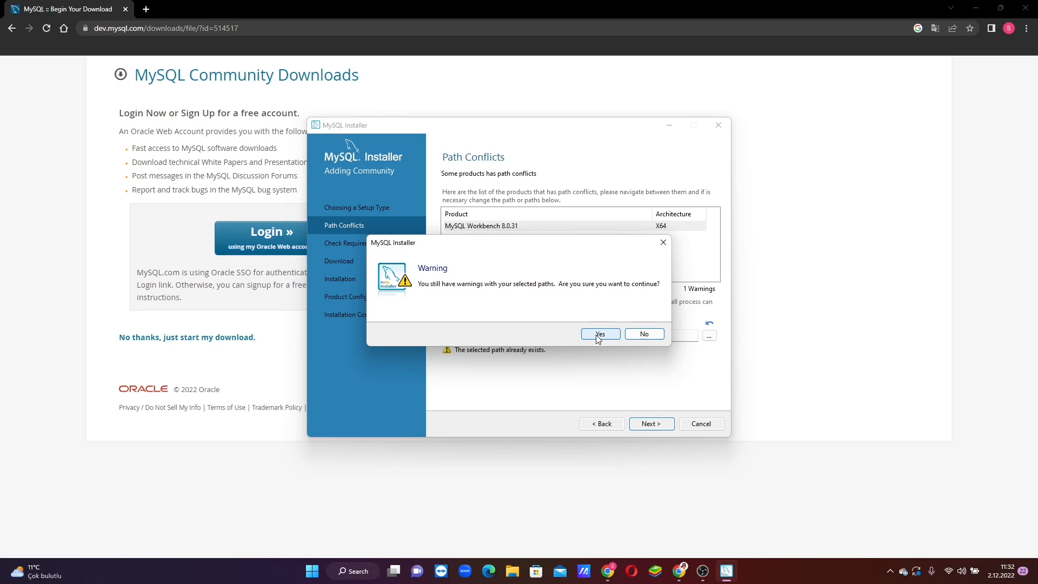
pyautogui.click(598, 337)
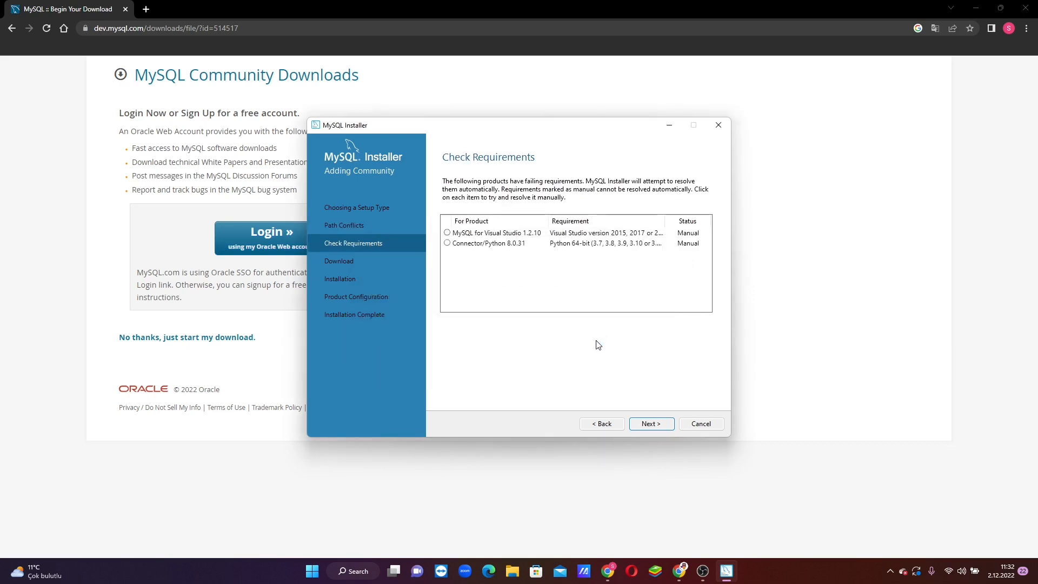
pyautogui.click(653, 425)
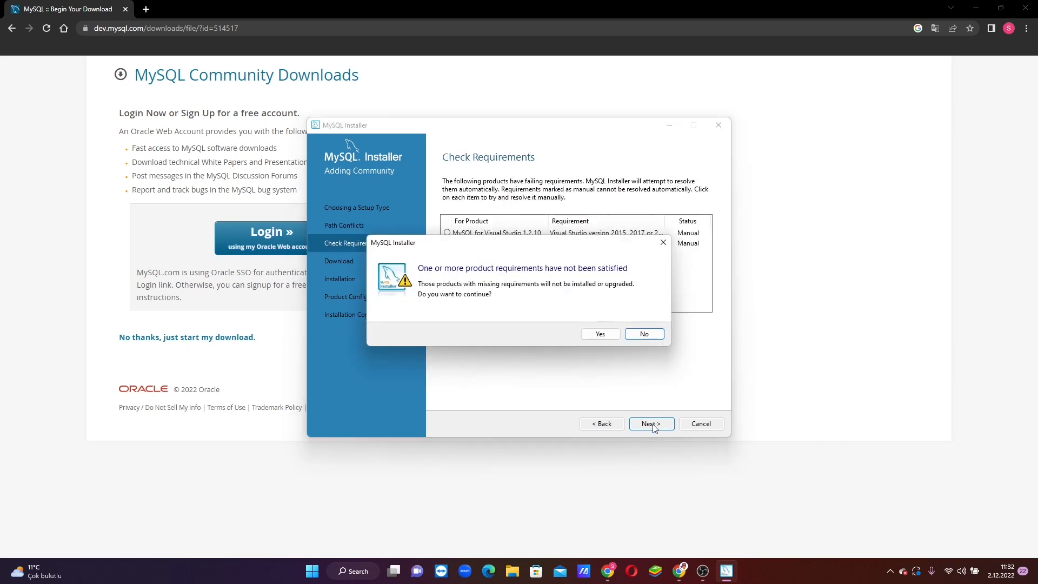
pyautogui.click(599, 335)
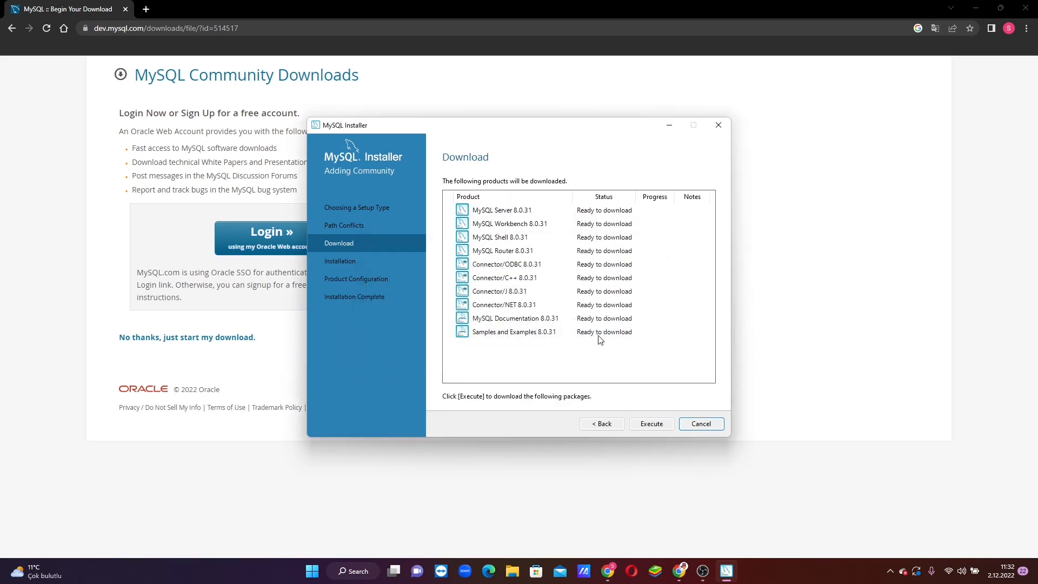
# - Download, then install, all ten 8.0.31 products, and continue to Product Configuration
pyautogui.click(651, 425)
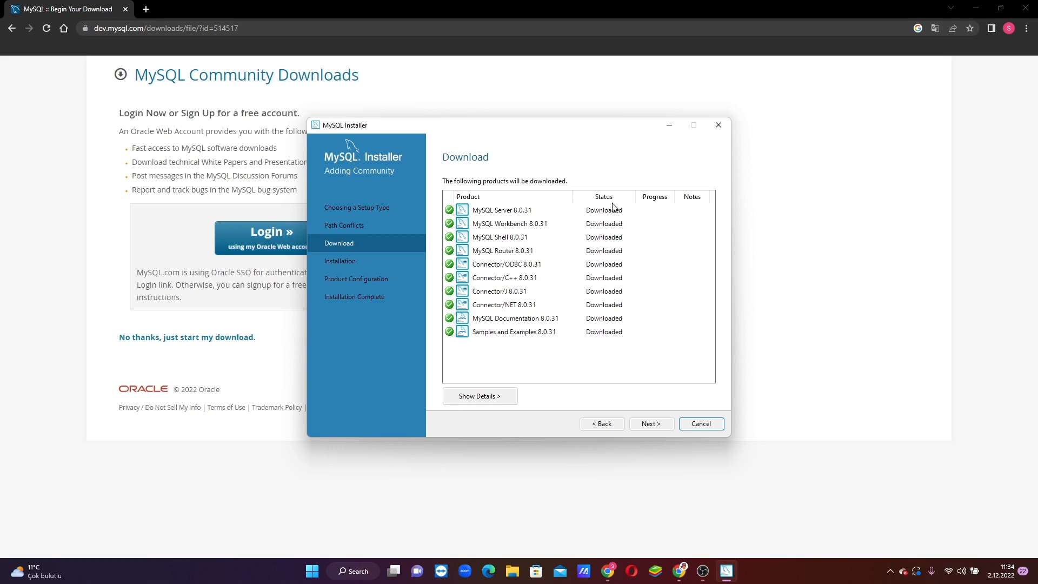
pyautogui.click(651, 425)
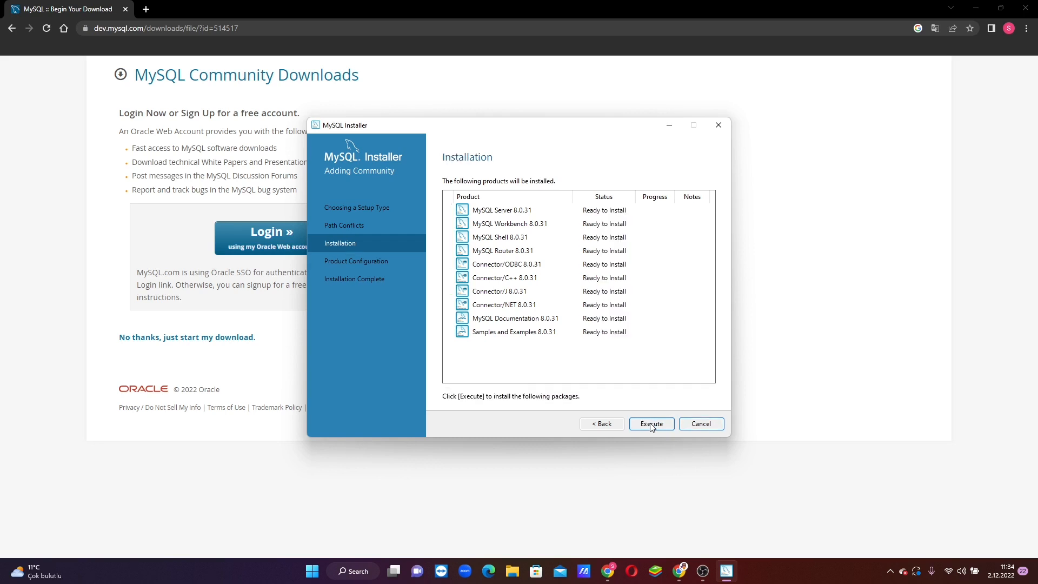
pyautogui.click(652, 424)
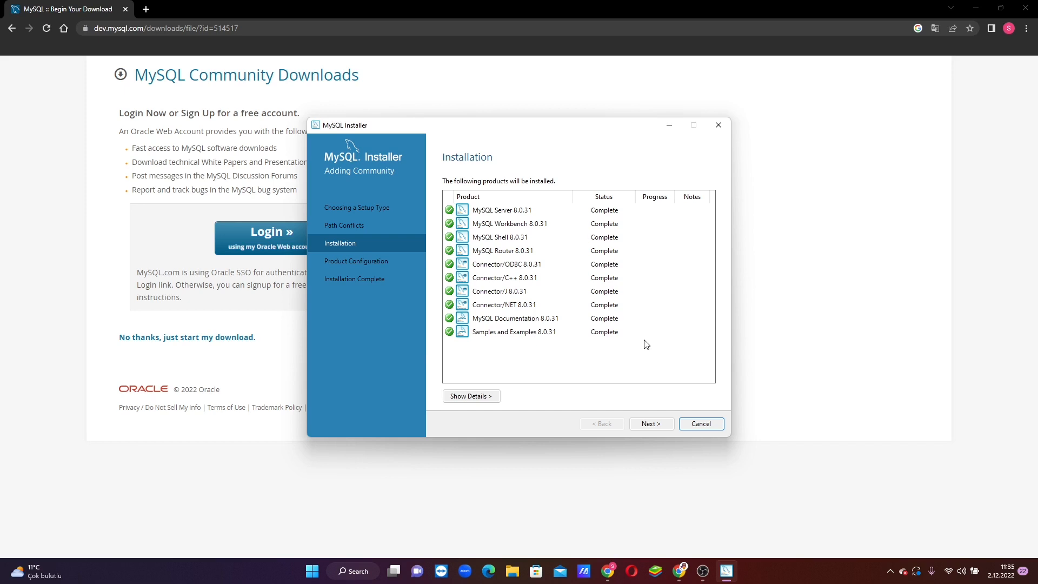
pyautogui.click(651, 424)
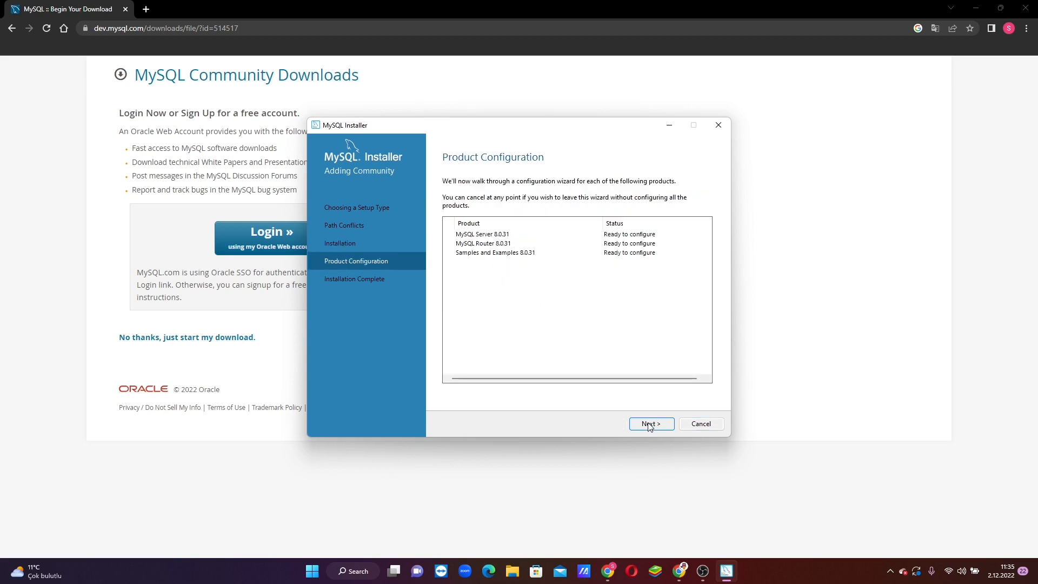
# - Keep the default type, networking and strong-password authentication settings for MySQL Server
pyautogui.click(650, 424)
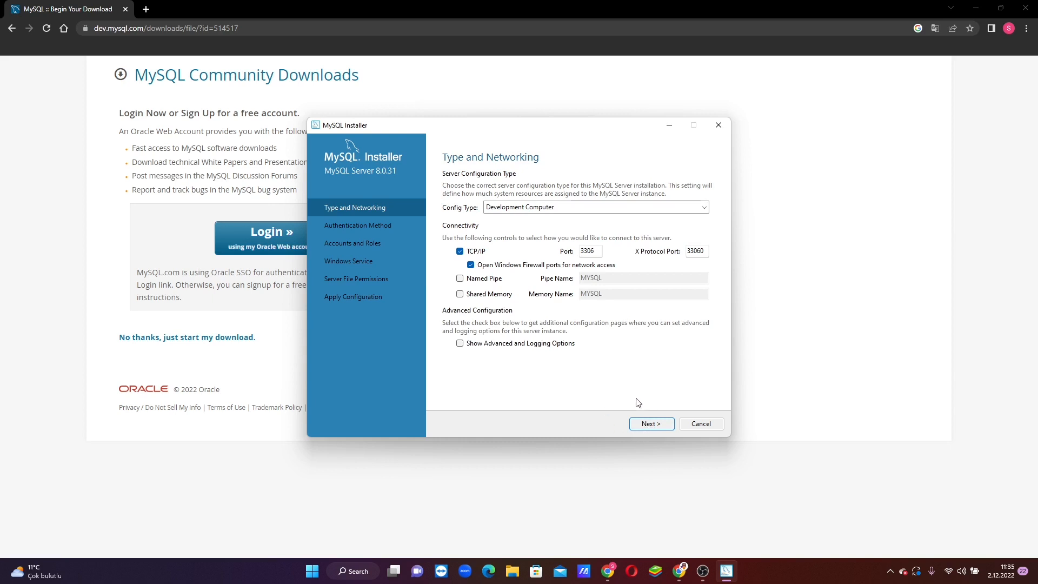
pyautogui.click(651, 424)
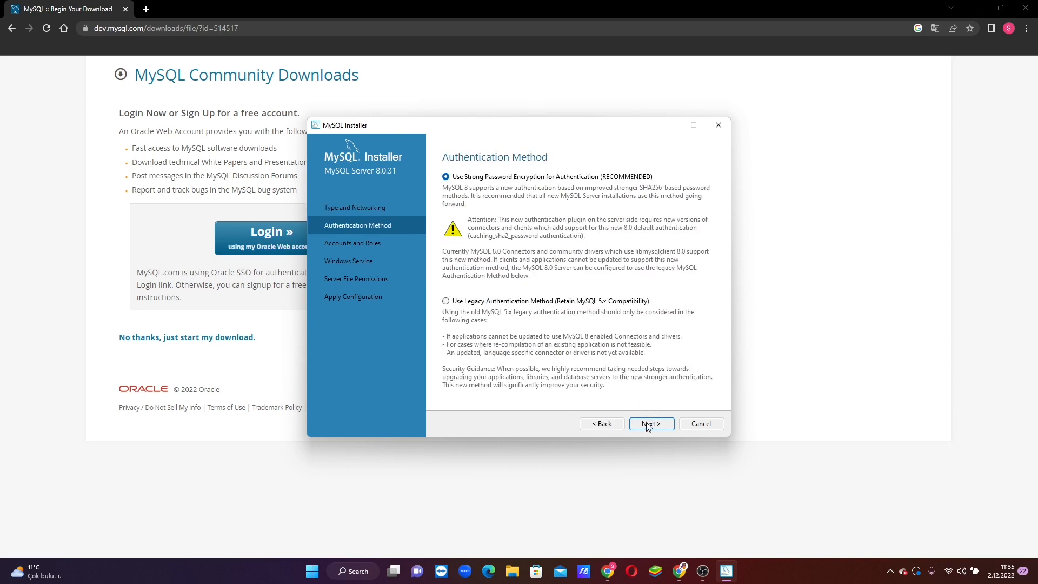
pyautogui.click(649, 426)
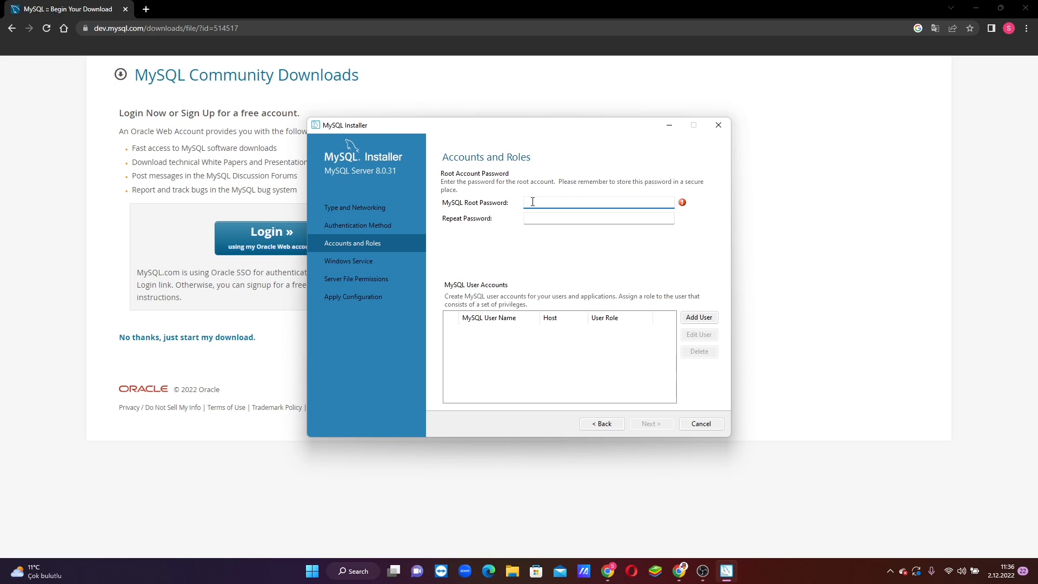
# - Enter the root account password and repeat it to confirm
pyautogui.write('1')
pyautogui.click(546, 216)
pyautogui.write('123')
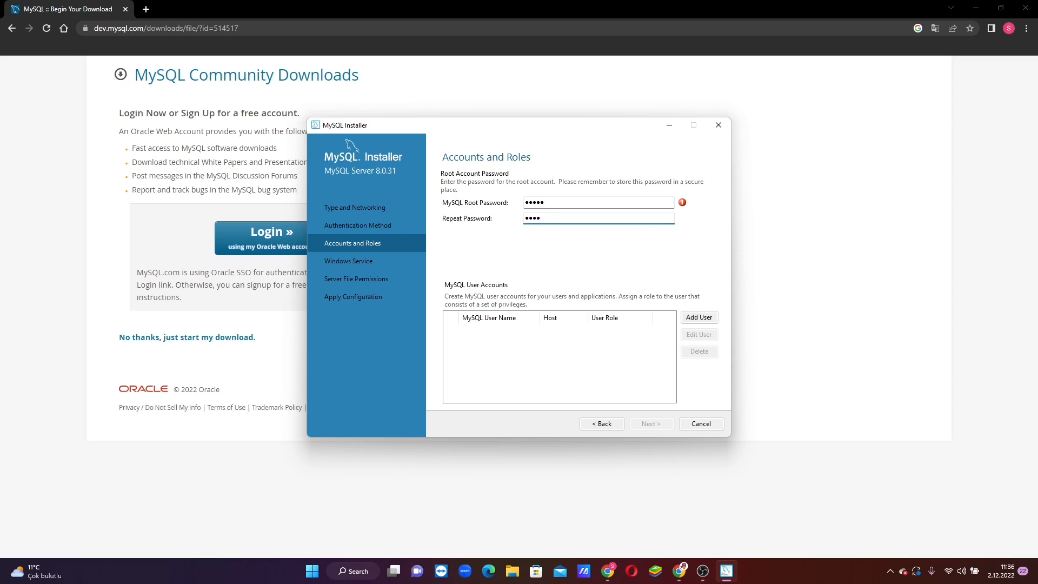
pyautogui.doubleClick(547, 203)
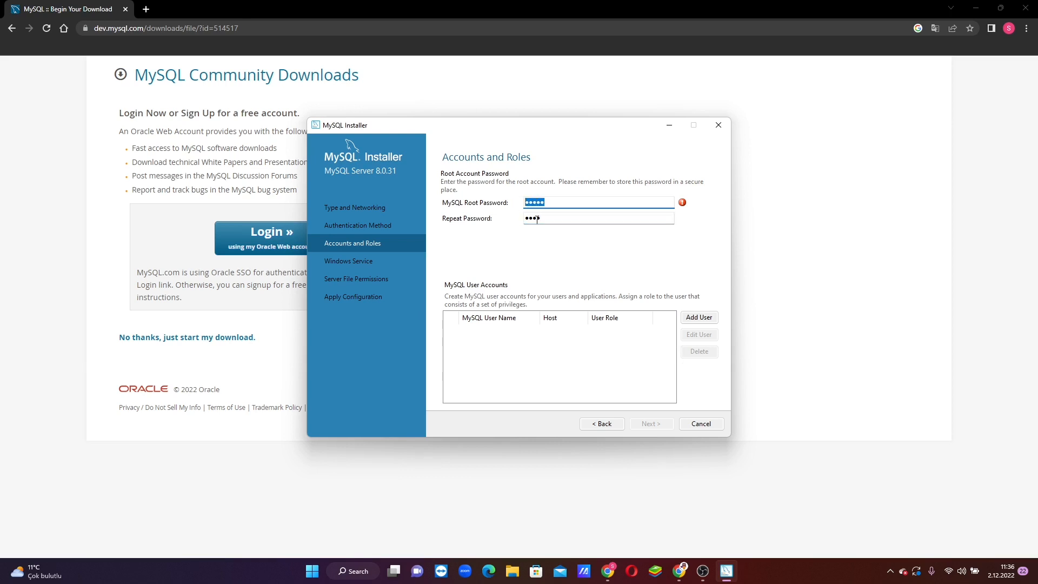
pyautogui.write('12')
pyautogui.click(652, 424)
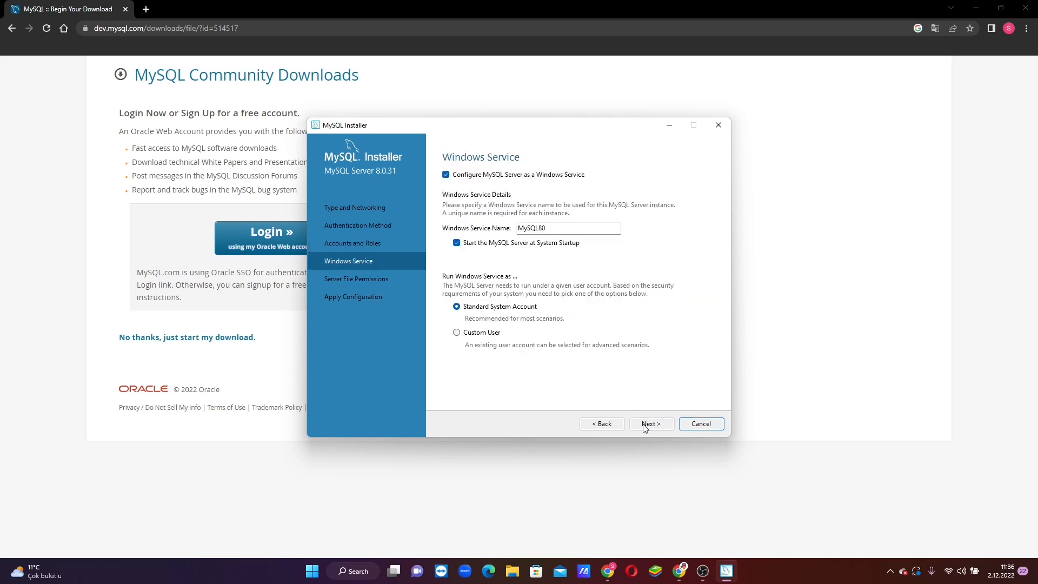
# - Keep the default Windows service and file-permission settings, then apply the server configuration
pyautogui.click(653, 425)
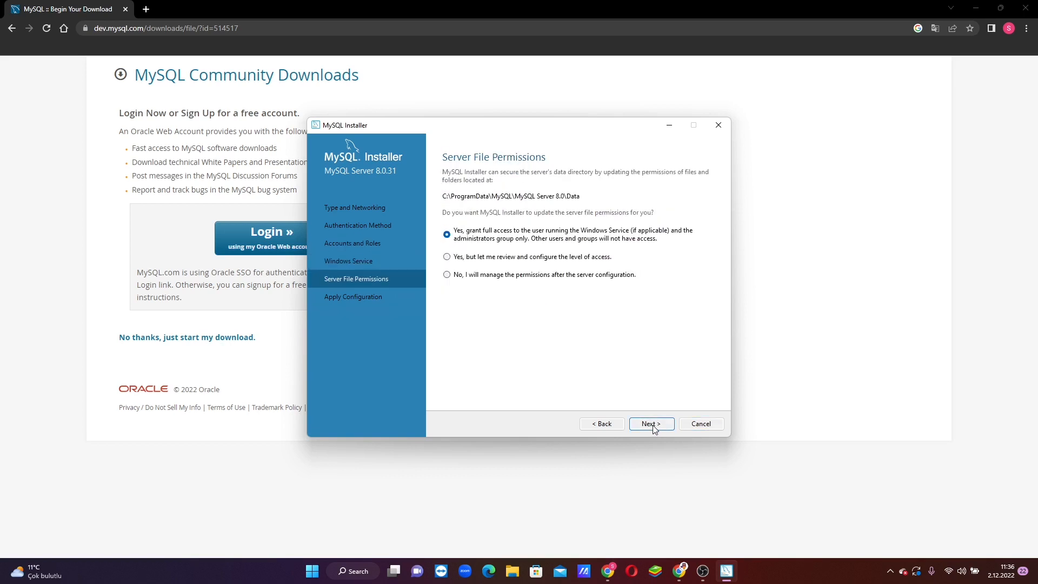
pyautogui.click(653, 425)
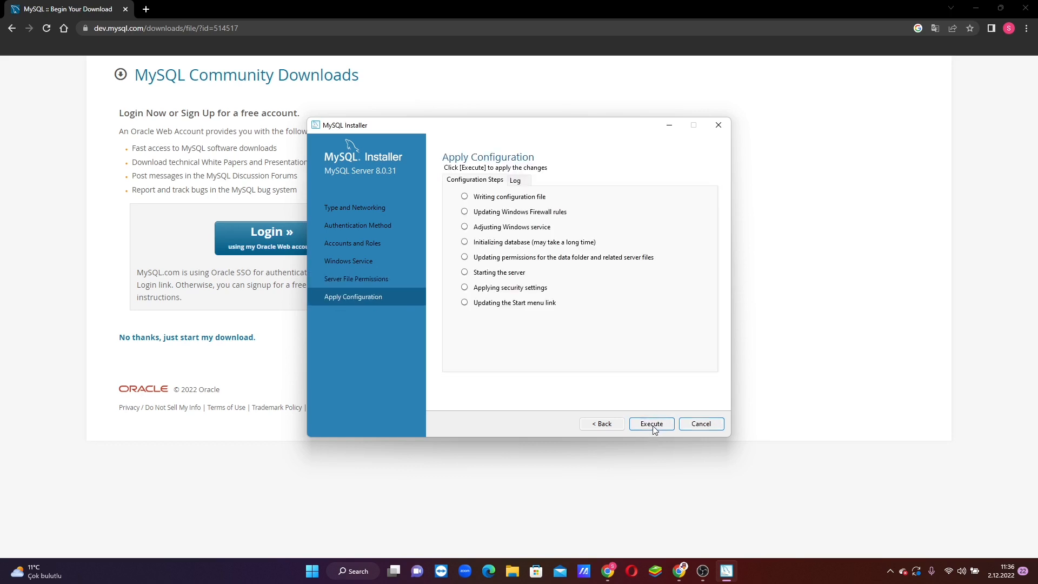
pyautogui.click(653, 425)
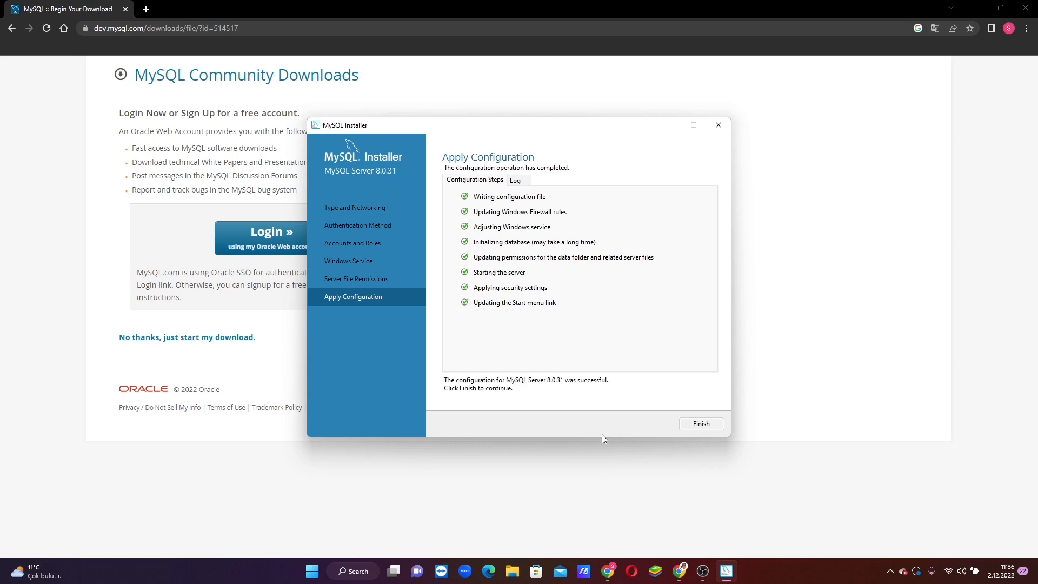
pyautogui.click(702, 425)
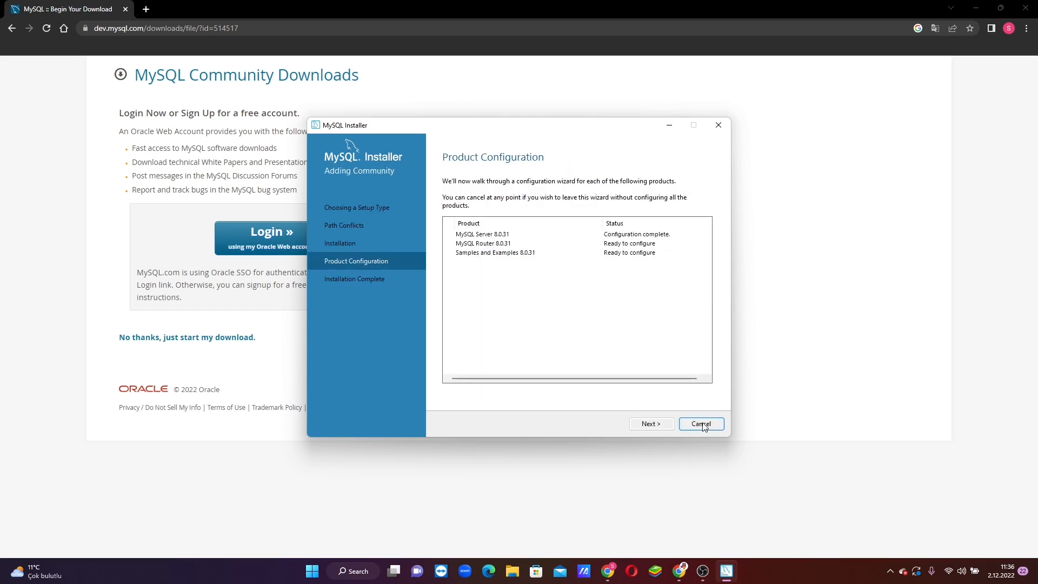
# - Skip MySQL Router configuration without bootstrapping a cluster
pyautogui.click(652, 425)
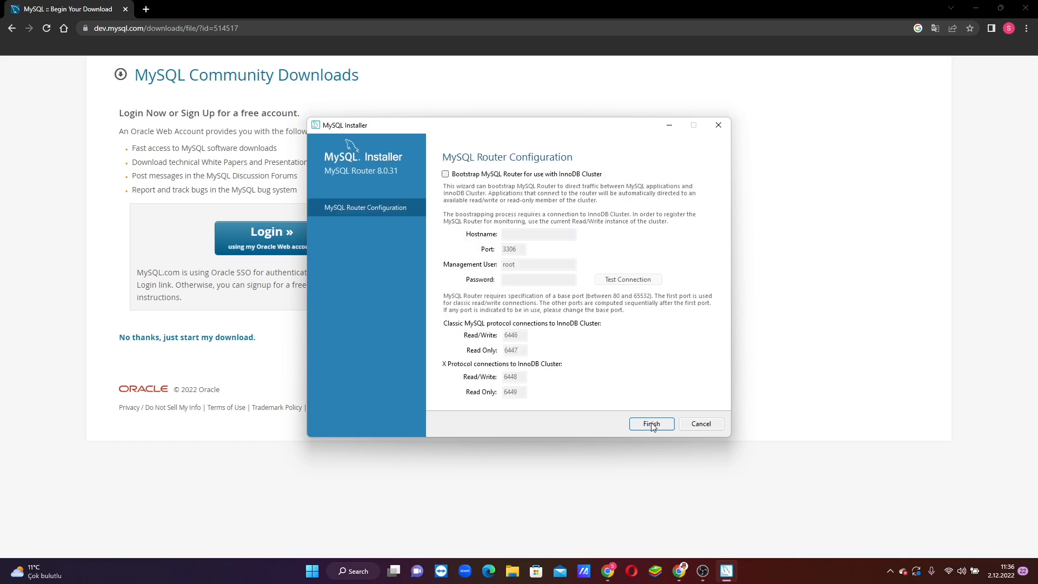
pyautogui.click(653, 425)
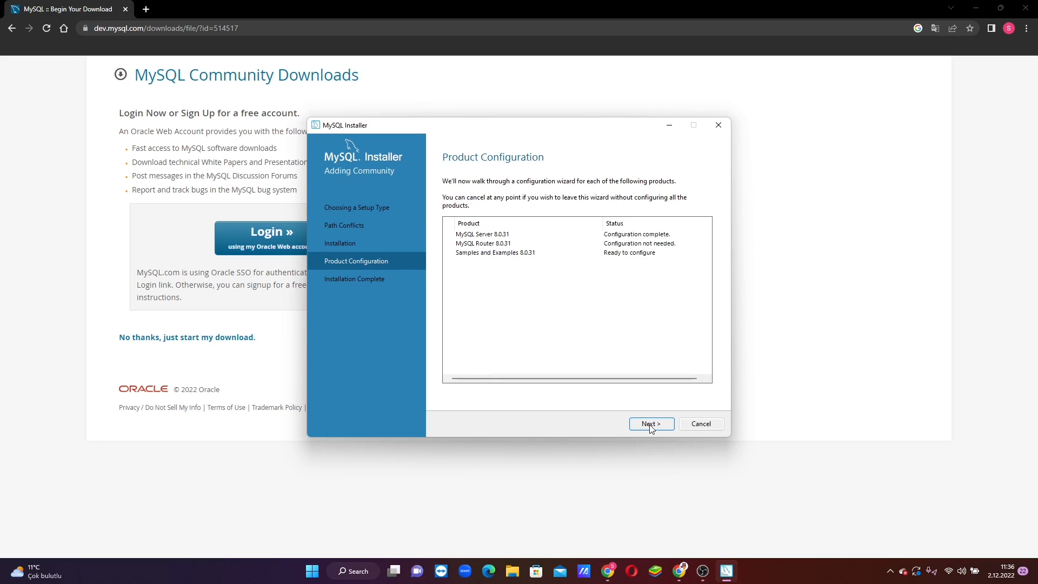
pyautogui.click(651, 425)
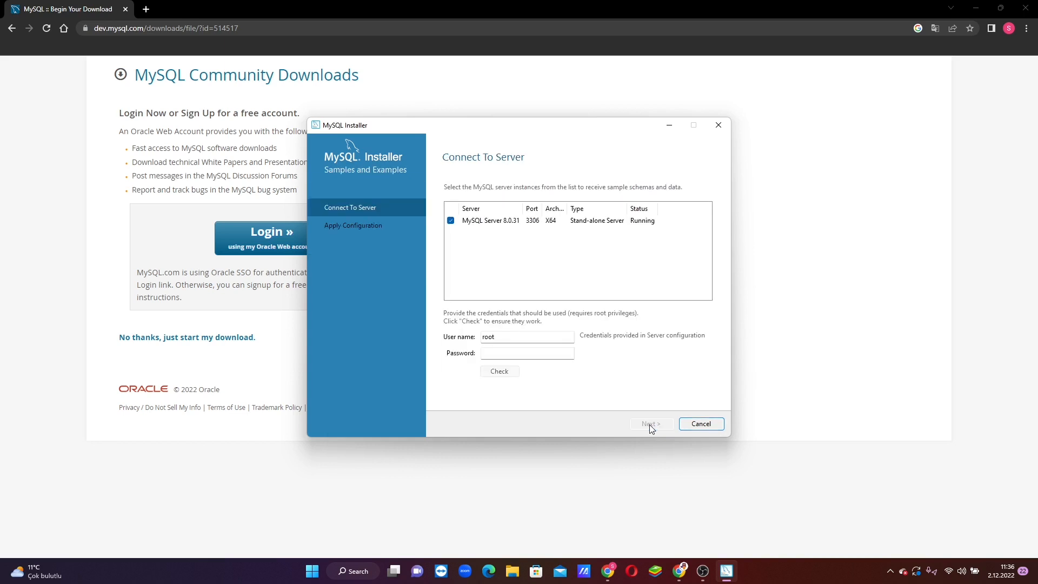
# - Test the root connection to the server, then apply the Samples and Examples configuration
pyautogui.click(487, 352)
pyautogui.write('12')
pyautogui.click(502, 374)
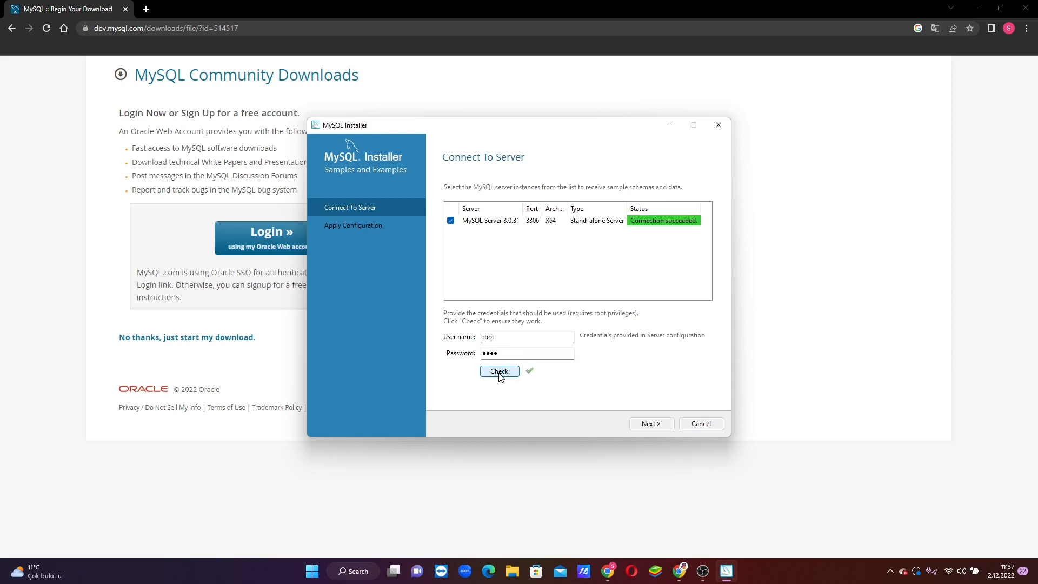
pyautogui.click(650, 424)
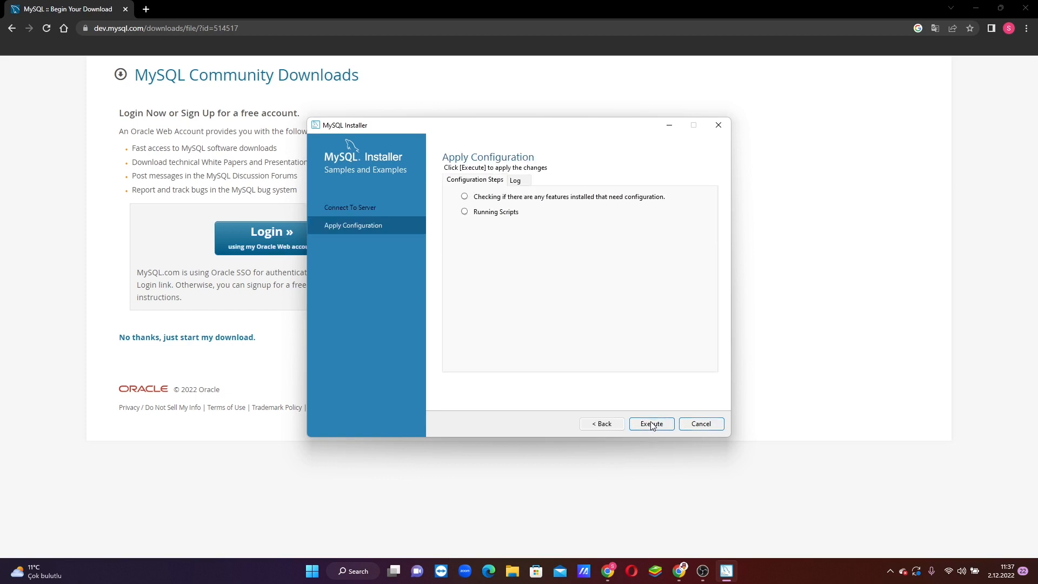
pyautogui.click(652, 425)
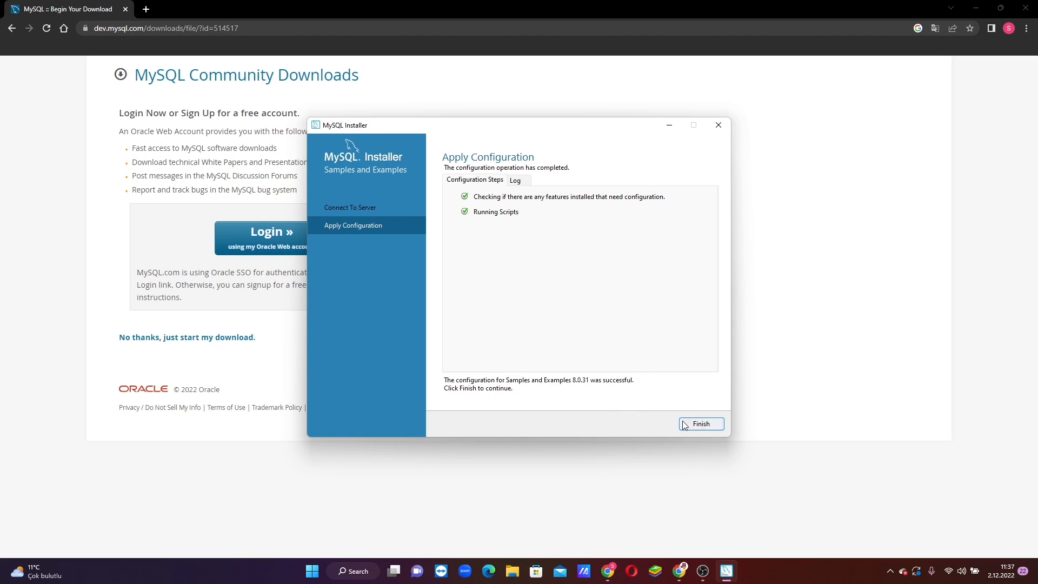
pyautogui.click(702, 424)
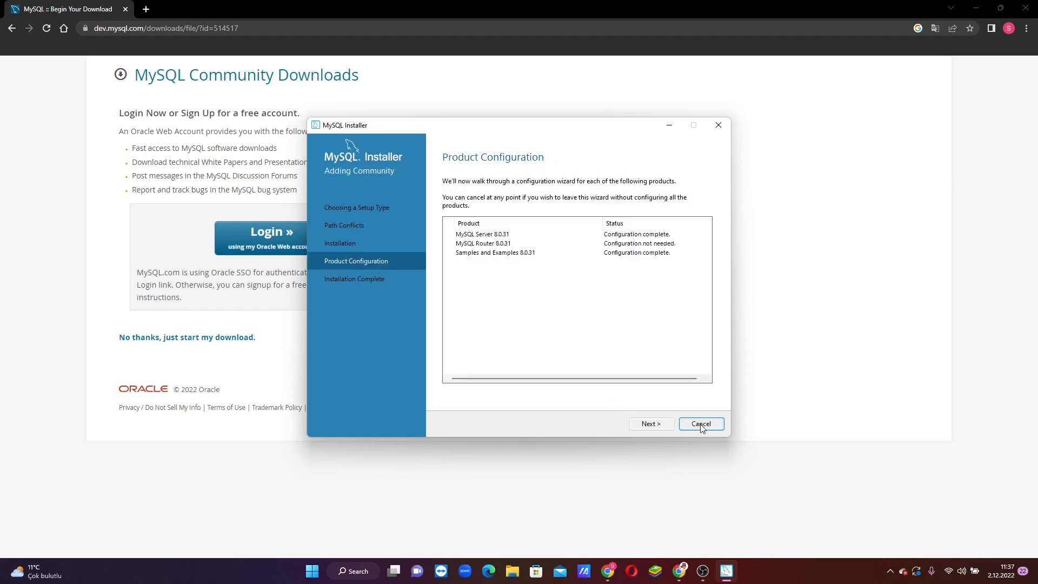
# - Finish the installation with 'Start MySQL Shell after setup' unchecked, so only Workbench launches
pyautogui.click(650, 427)
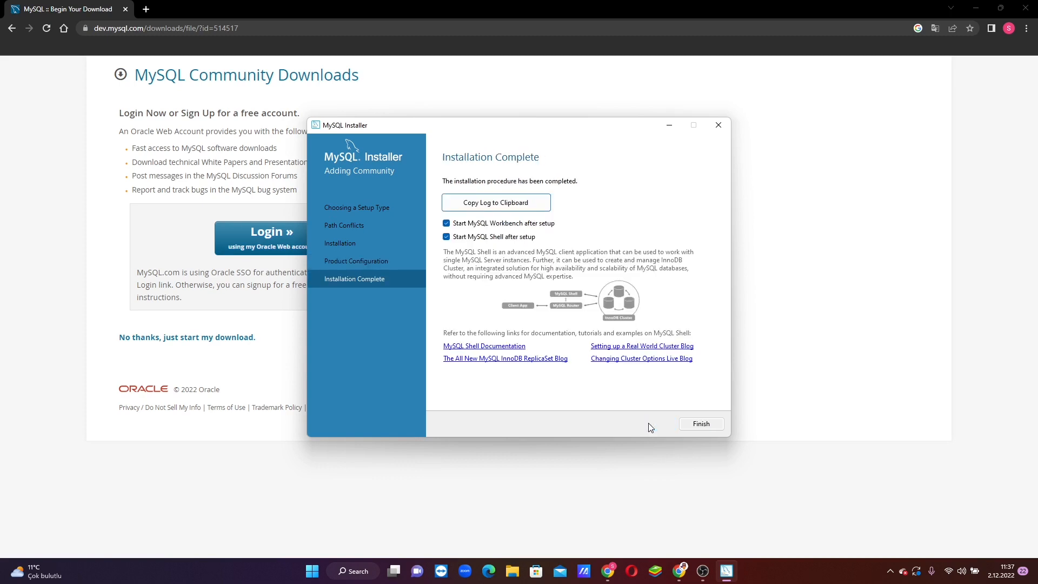
pyautogui.click(447, 238)
pyautogui.click(702, 425)
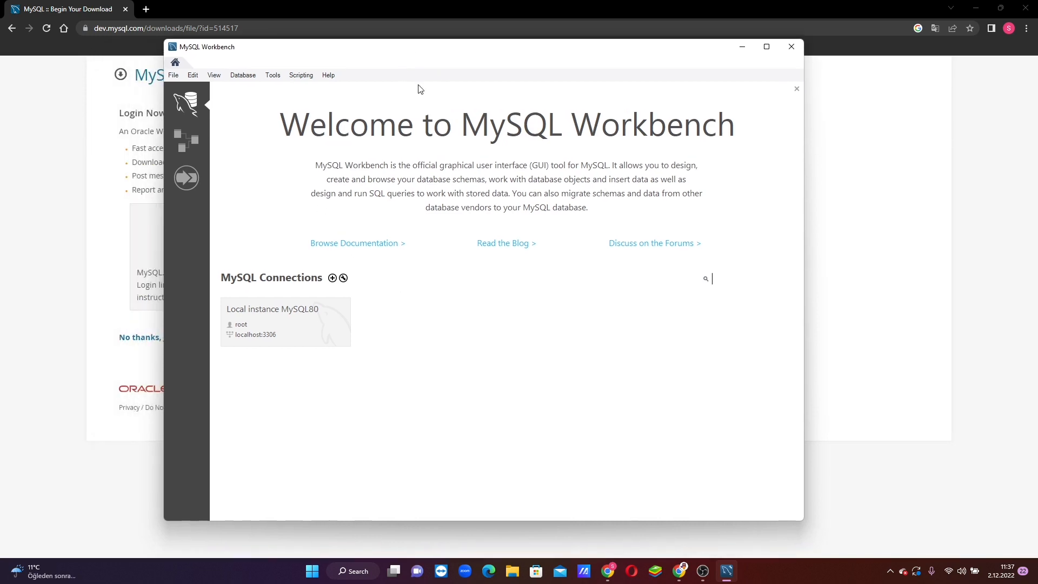
# - Connect to the Local instance MySQL80 tile, then move the Workbench window lower and right
pyautogui.click(269, 317)
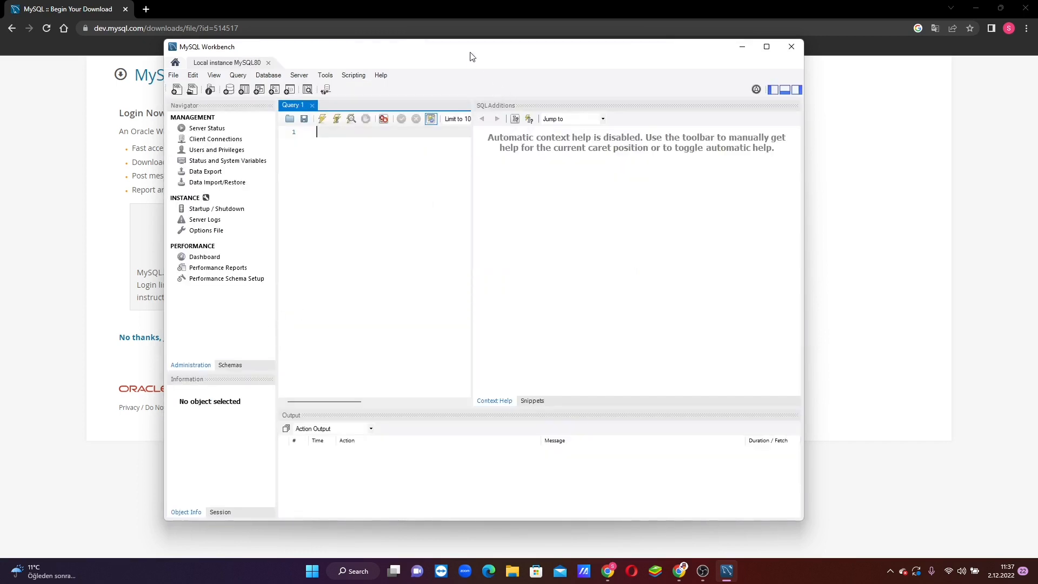
pyautogui.moveTo(459, 50); pyautogui.dragTo(520, 60)
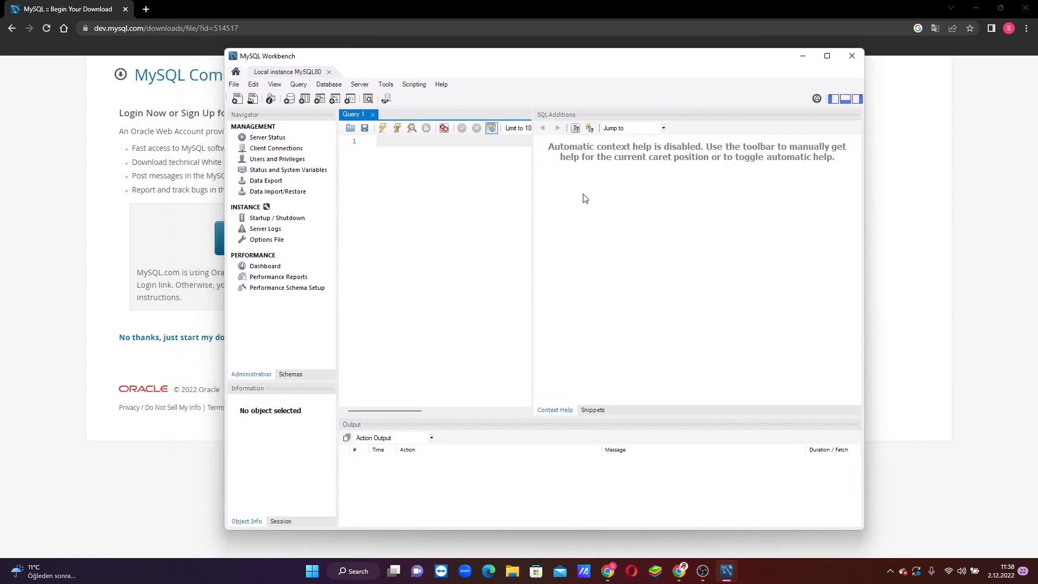
pyautogui.moveTo(549, 62); pyautogui.dragTo(530, 75)
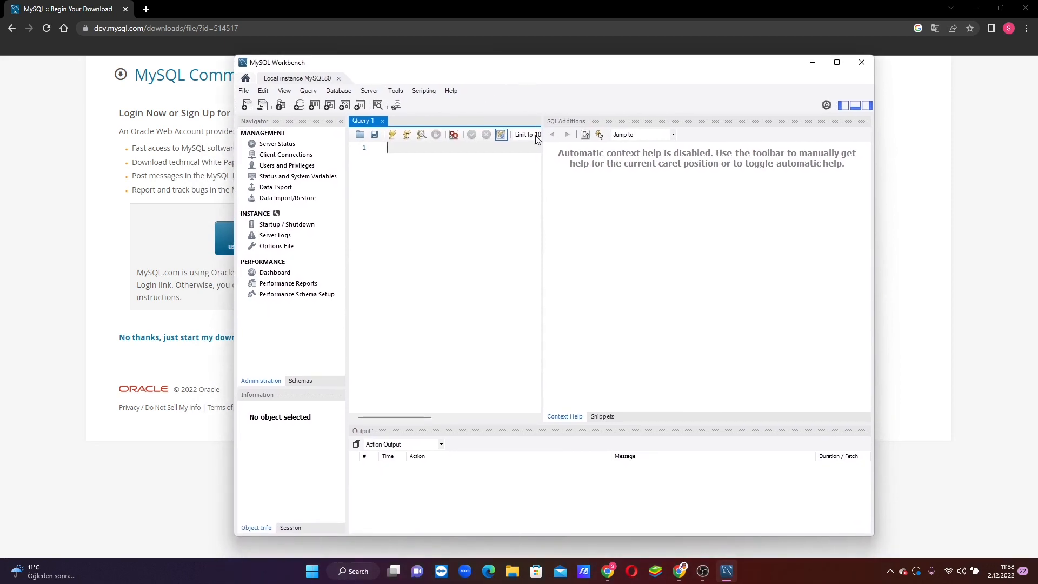